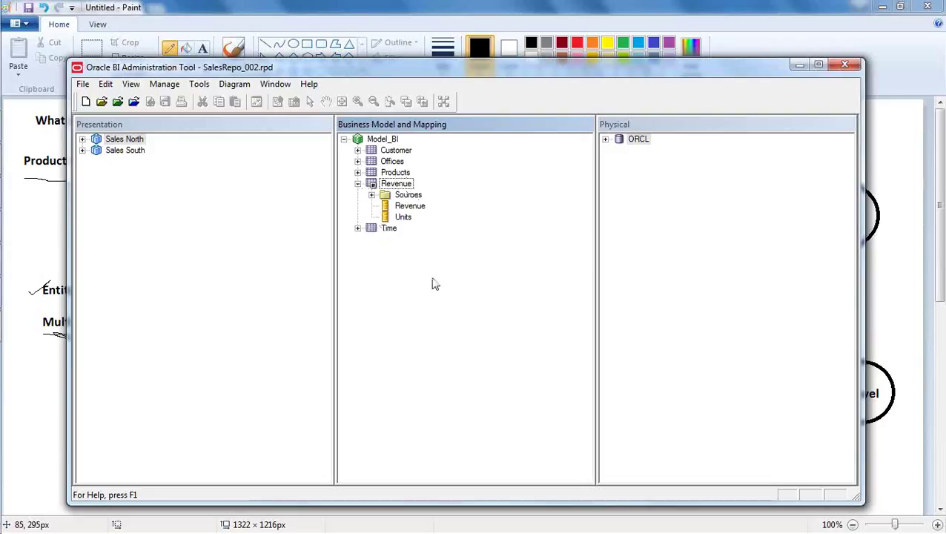
- Examine the logical columns of the Products, Offices, Customer and Time tables in the Model_BI business model
double_click(363, 172)
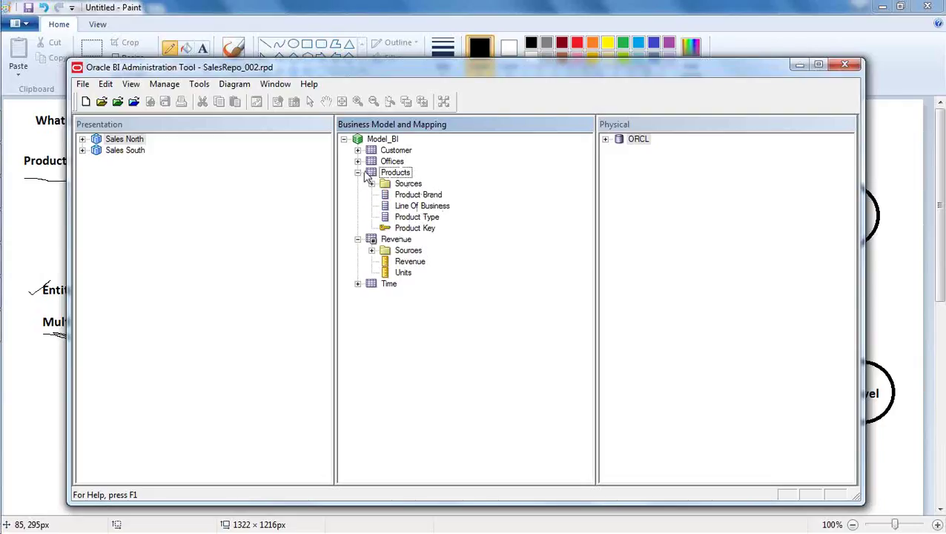
click(359, 162)
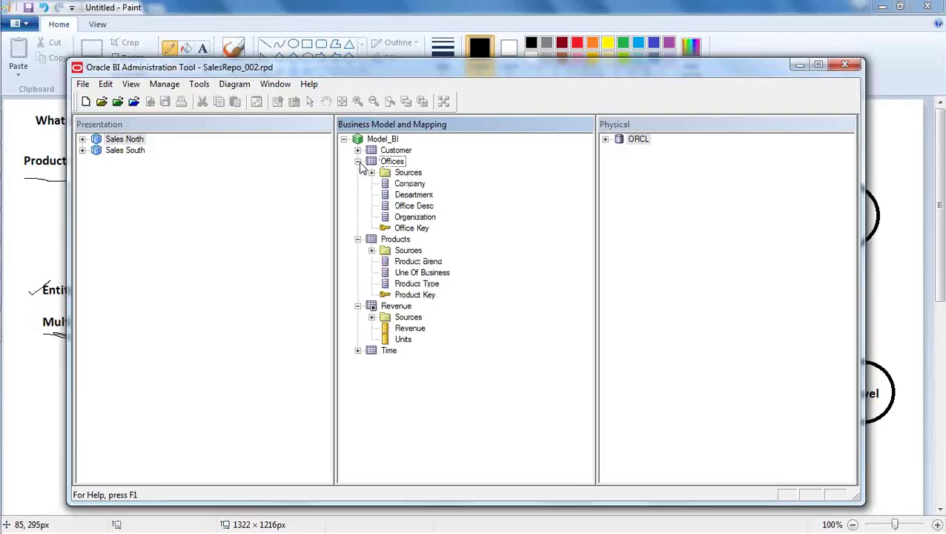
click(358, 162)
click(358, 151)
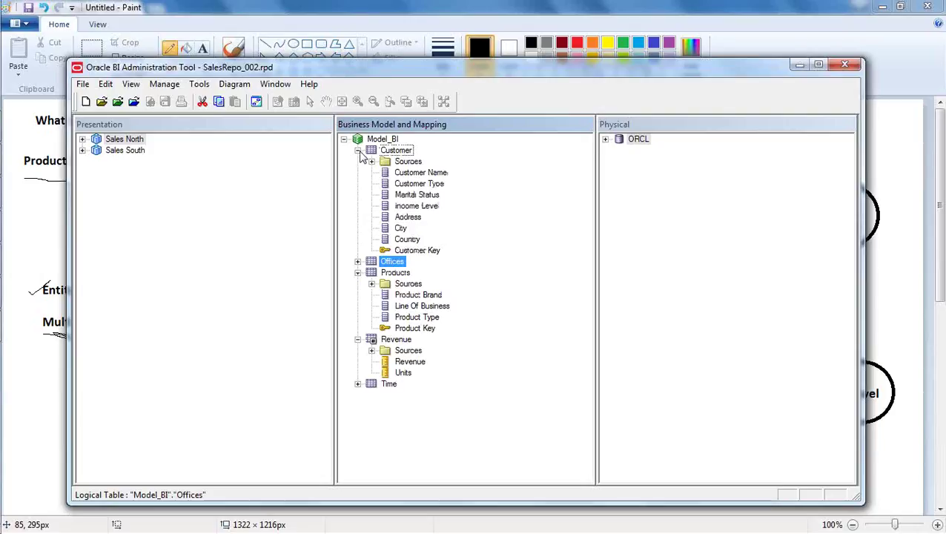
click(358, 150)
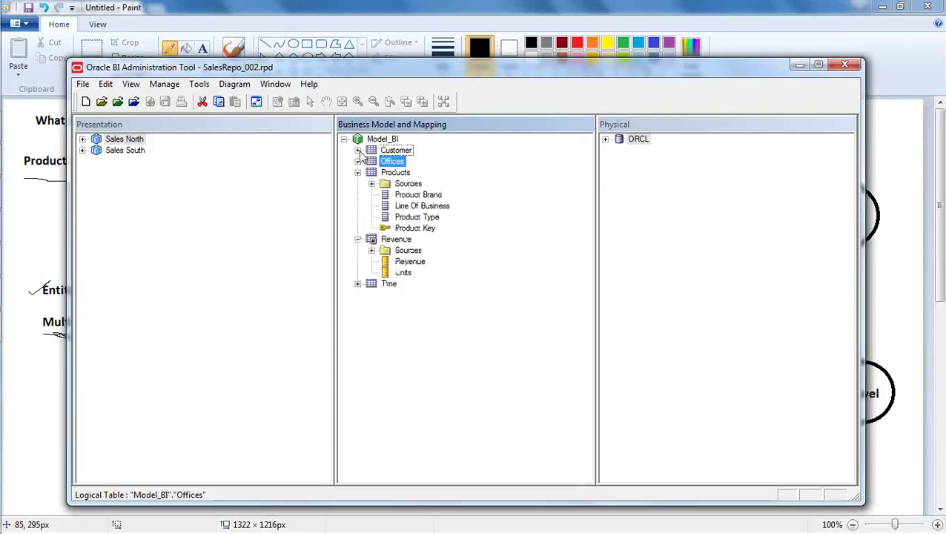
click(358, 284)
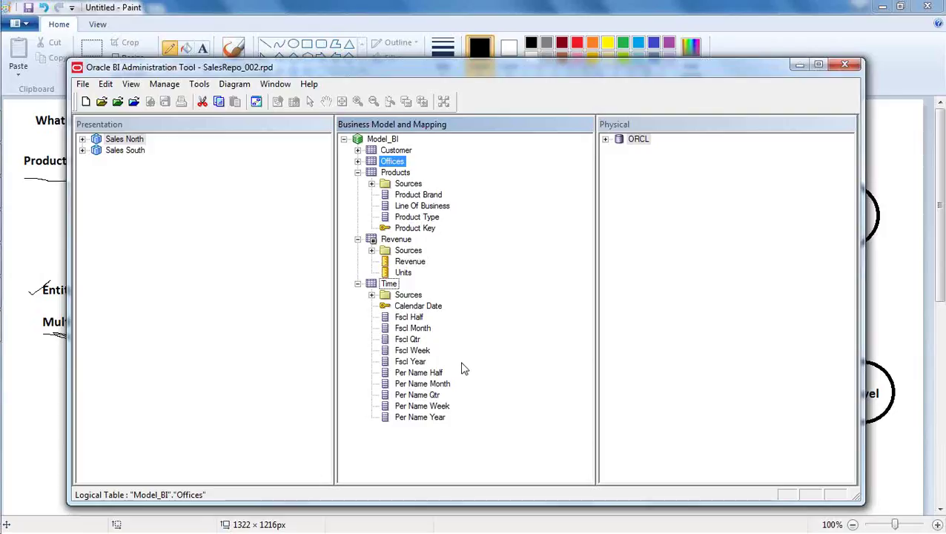
click(919, 39)
- View the data of the CAL_YEAR column in the D4 Time physical table under ORCL's BISAMPLE schema, and close the results
click(605, 140)
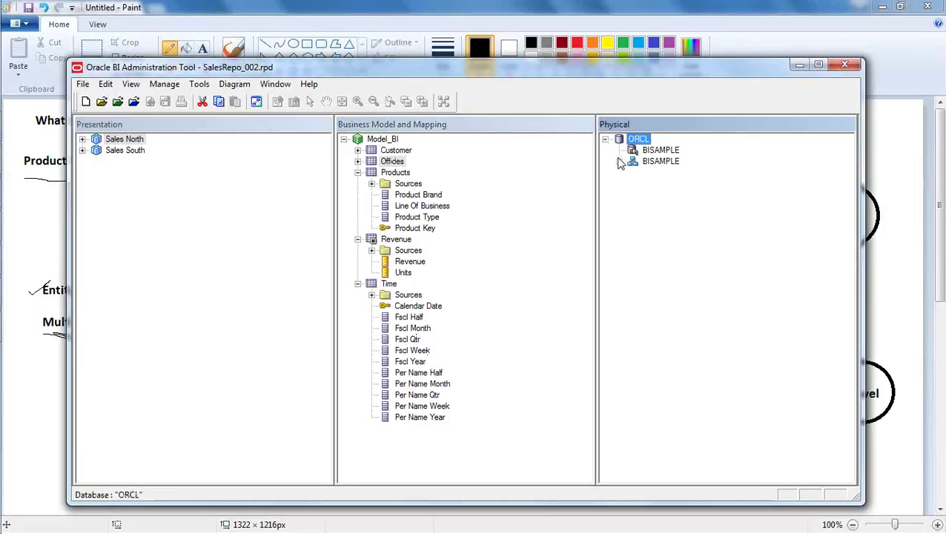
click(619, 161)
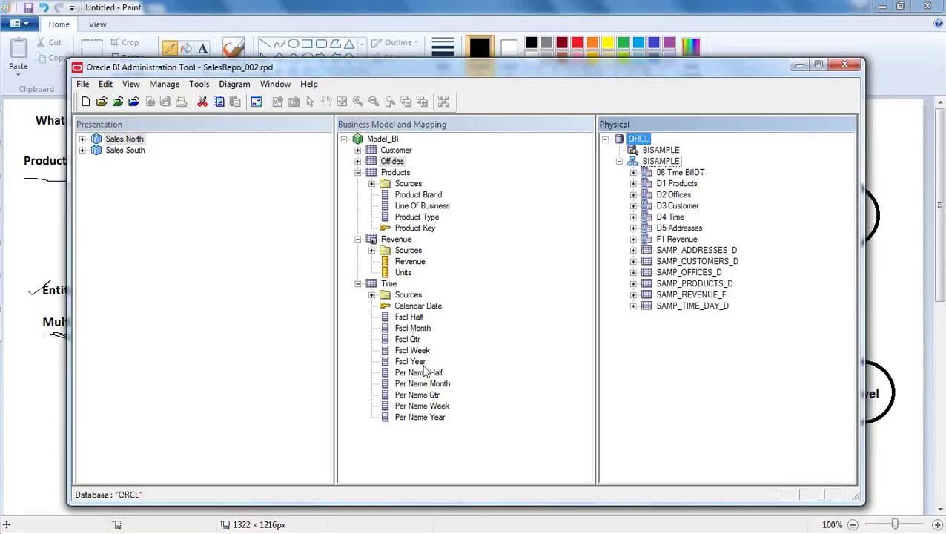
click(632, 216)
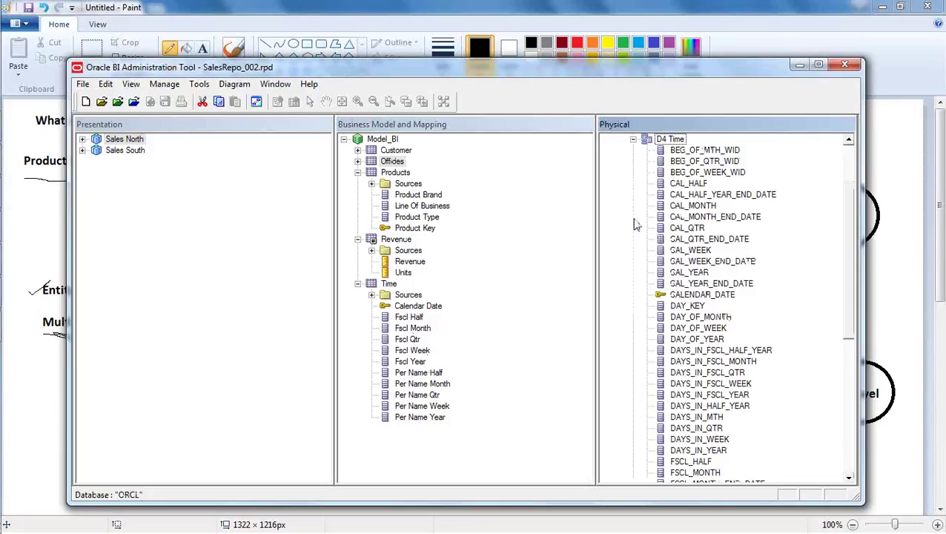
right_click(701, 273)
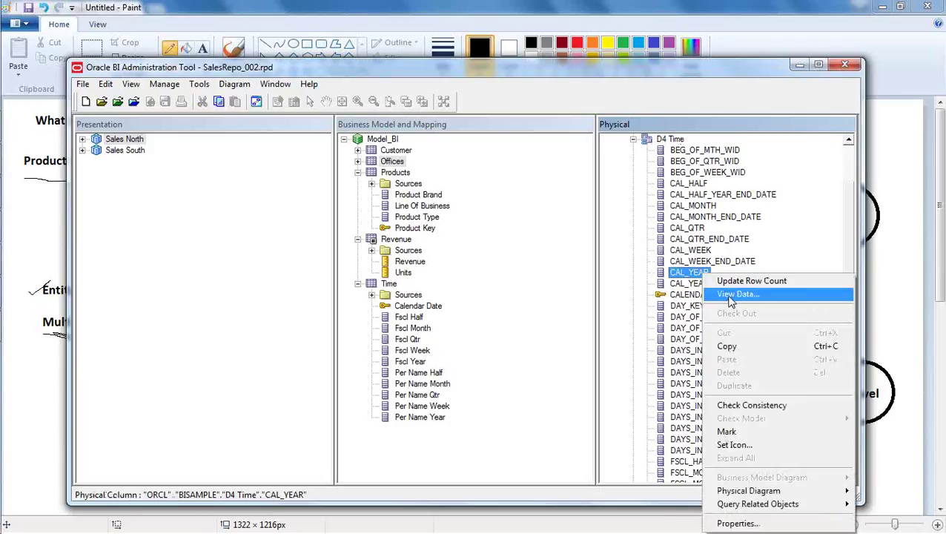
click(725, 294)
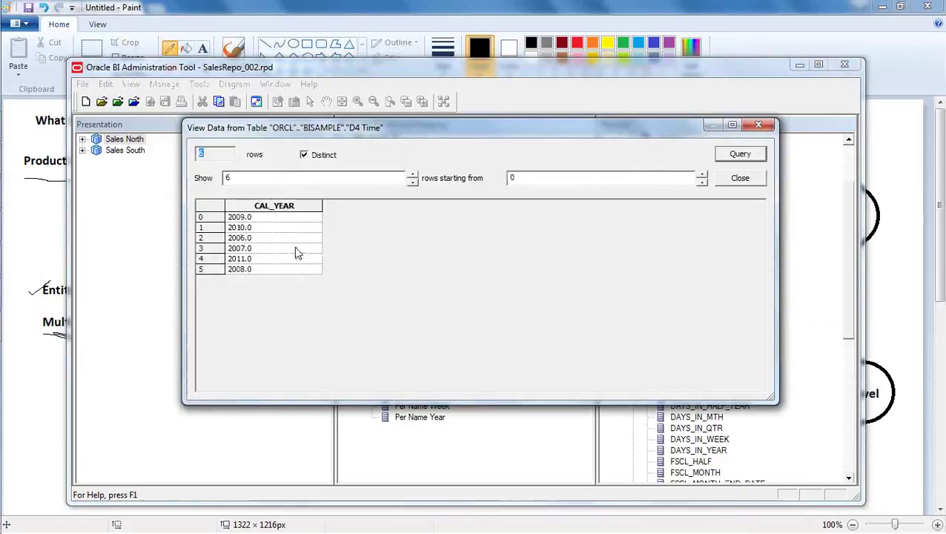
click(741, 182)
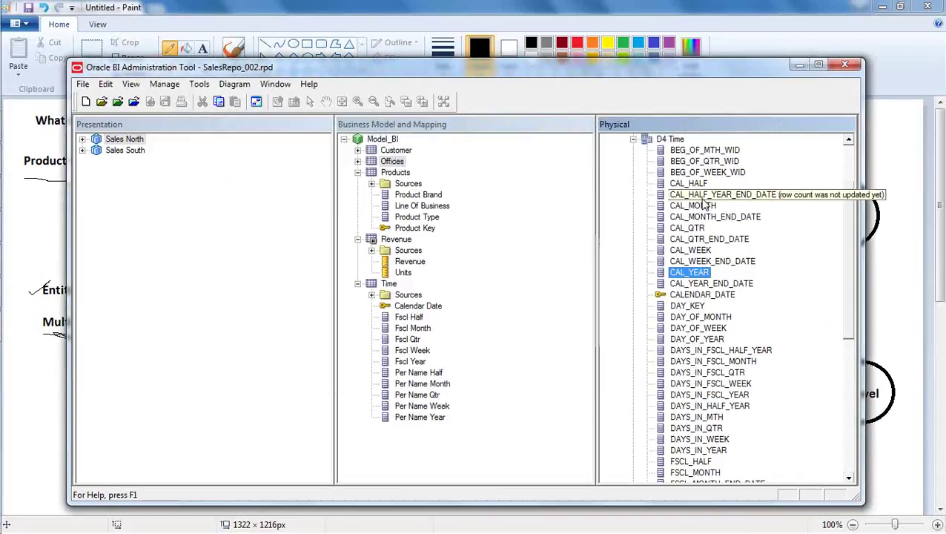
- Select the Fscl Year logical column and collapse the Time, Products and Revenue tables in Model_BI
click(415, 362)
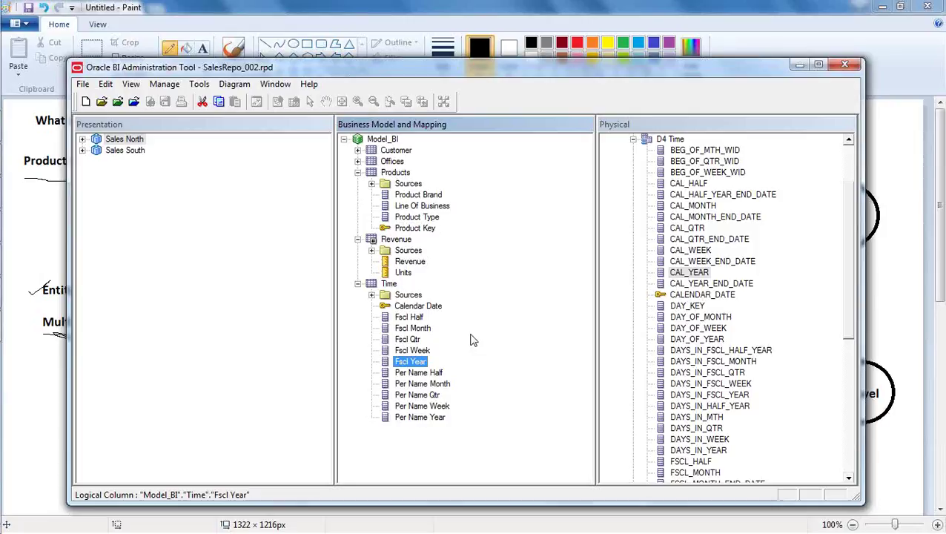
click(357, 283)
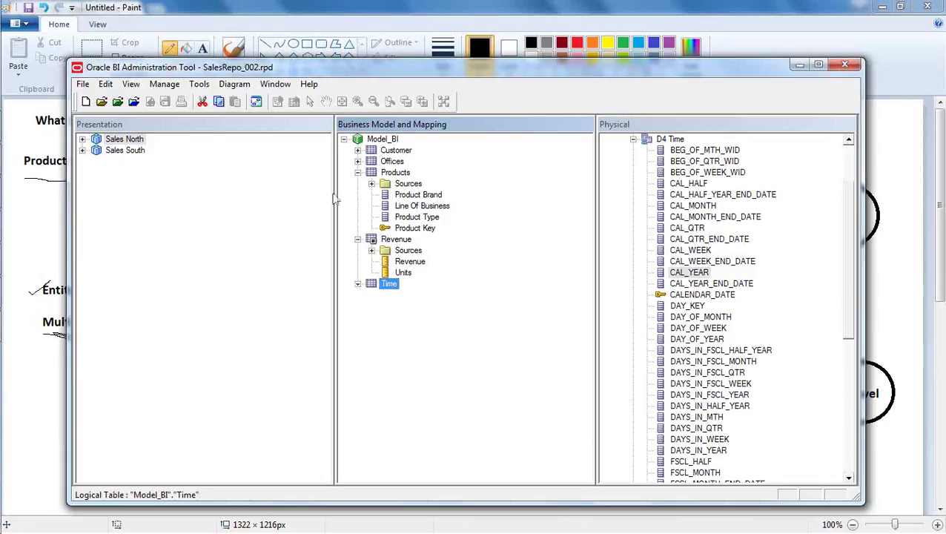
click(357, 171)
click(384, 280)
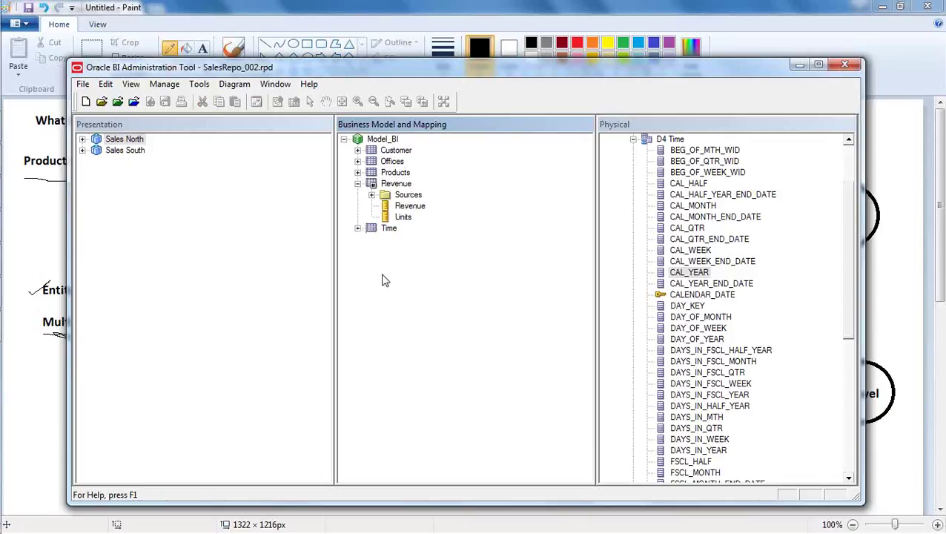
click(357, 183)
click(378, 244)
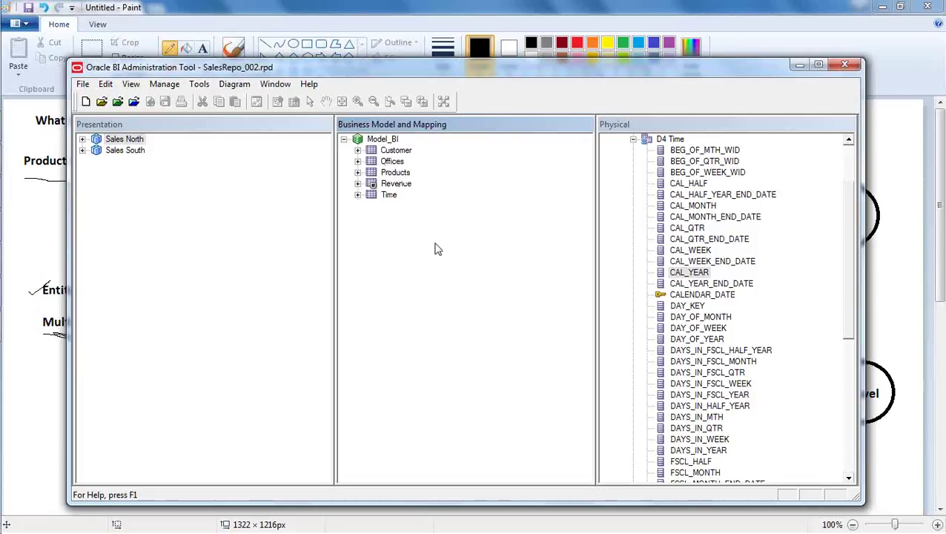
- Examine the Revenue and Units measures of the Revenue table and the Product Brand column of Products, and collapse both tables
click(357, 184)
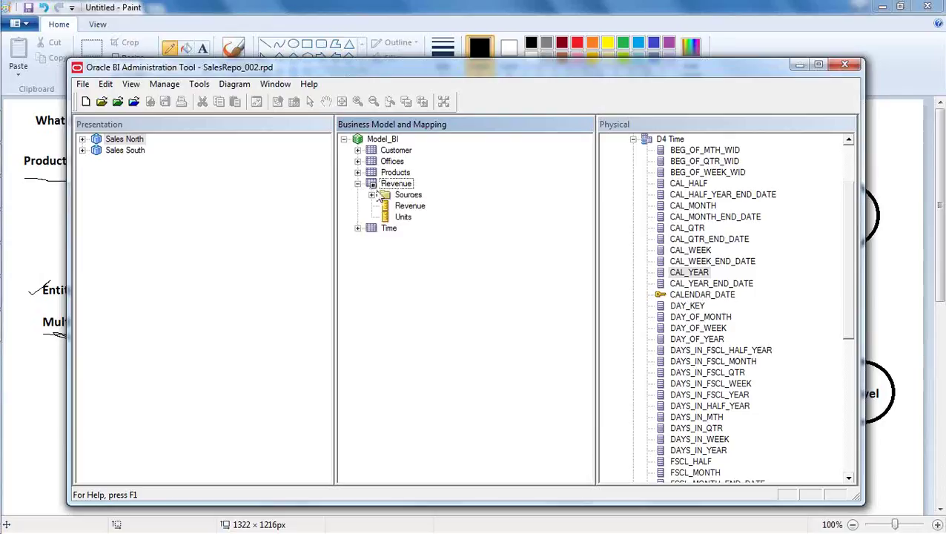
click(412, 210)
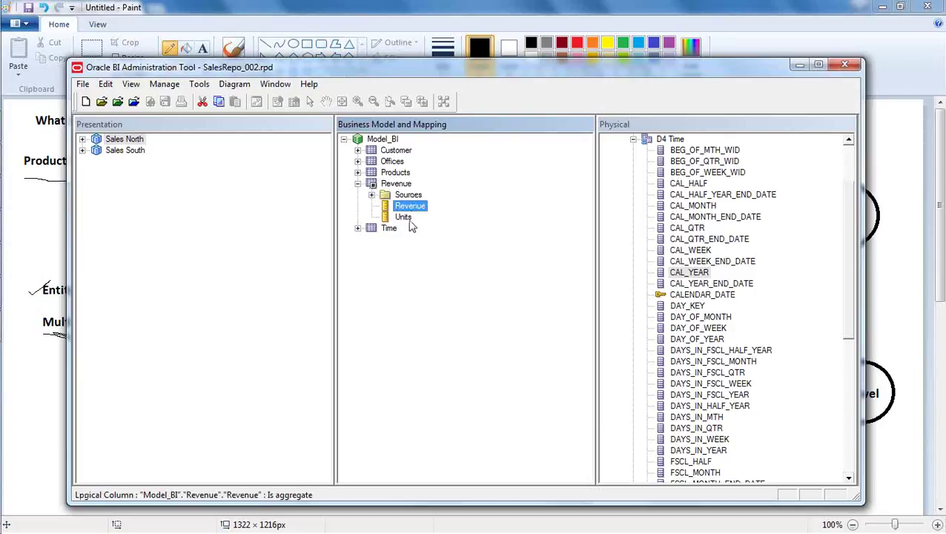
click(406, 219)
click(440, 276)
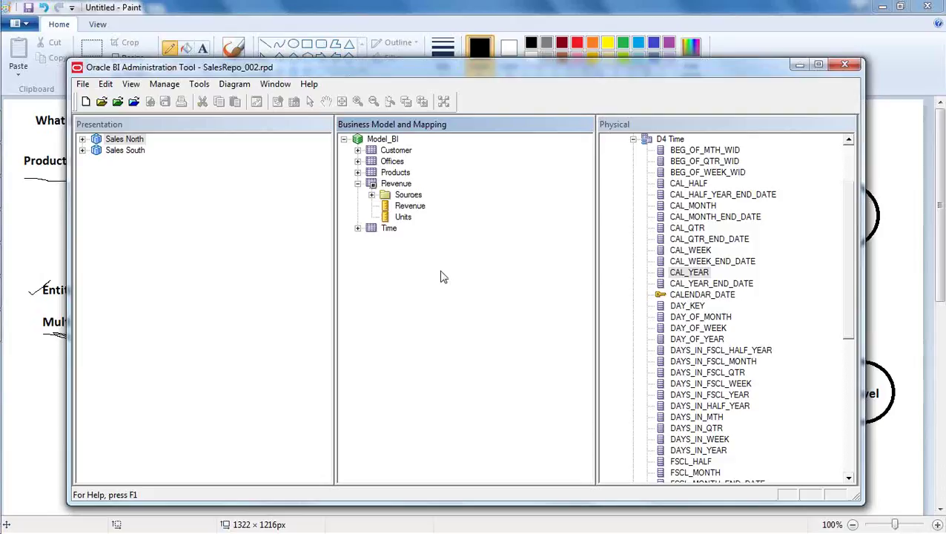
click(358, 172)
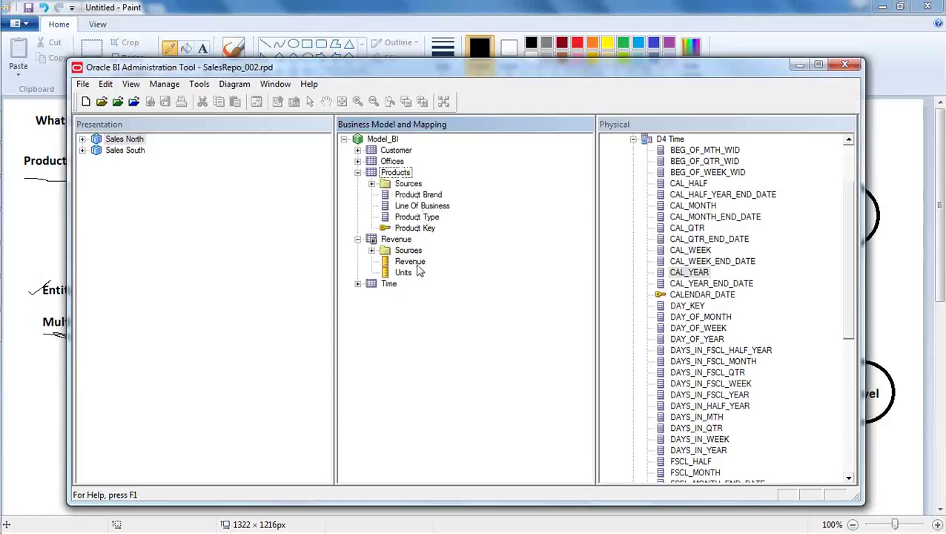
click(417, 195)
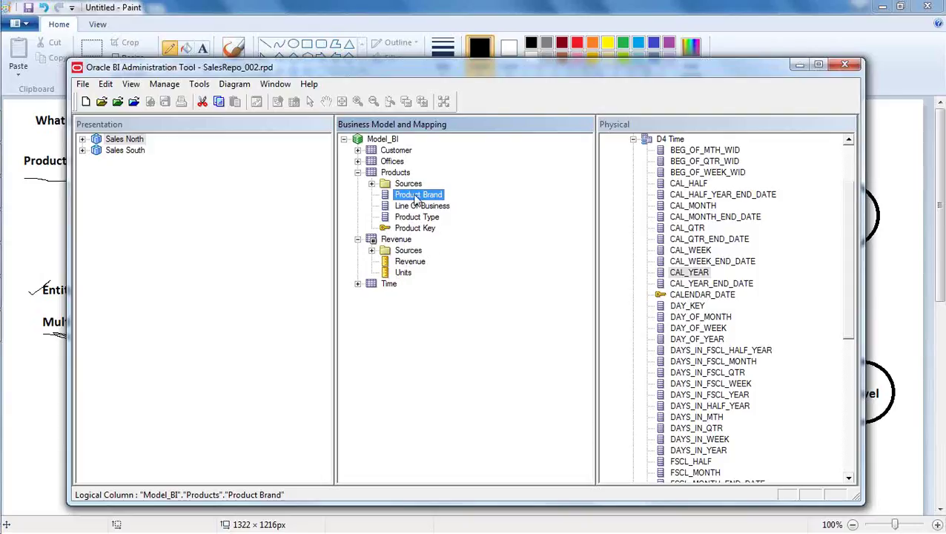
click(402, 173)
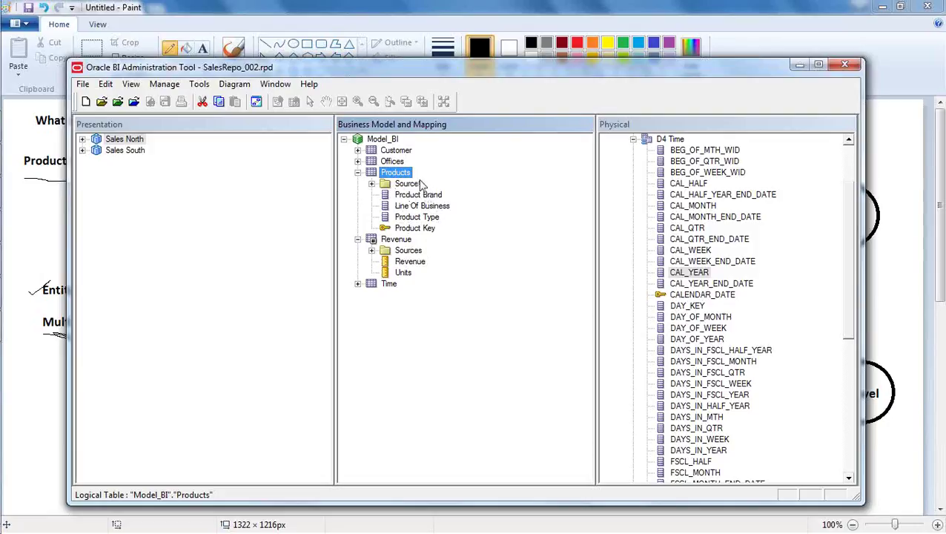
click(357, 172)
click(357, 184)
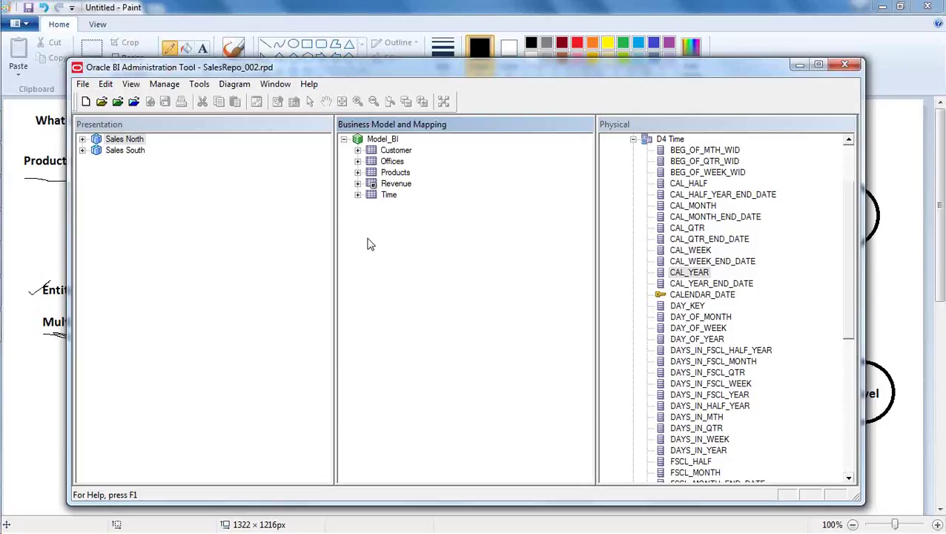
- Reopen the Revenue and Products logical tables to compare measures with attributes, and collapse both again
click(357, 184)
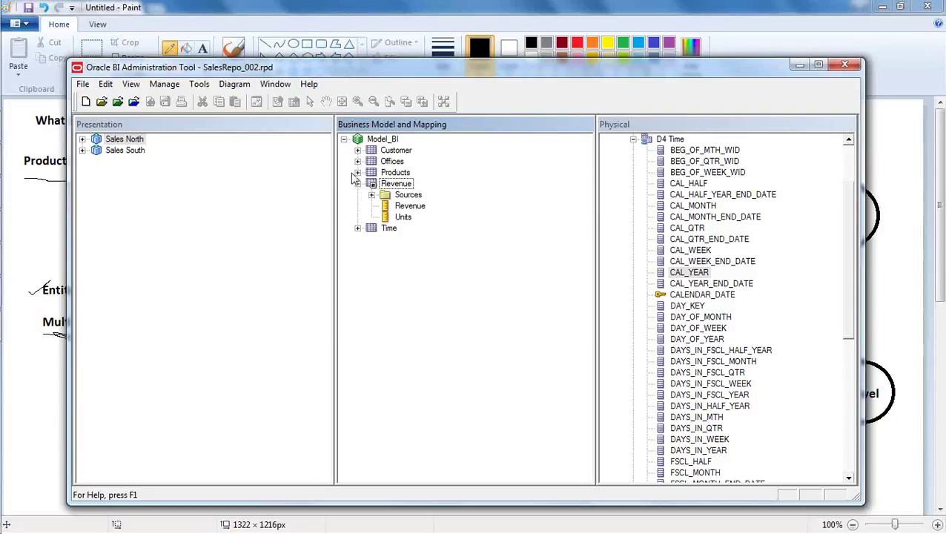
click(357, 173)
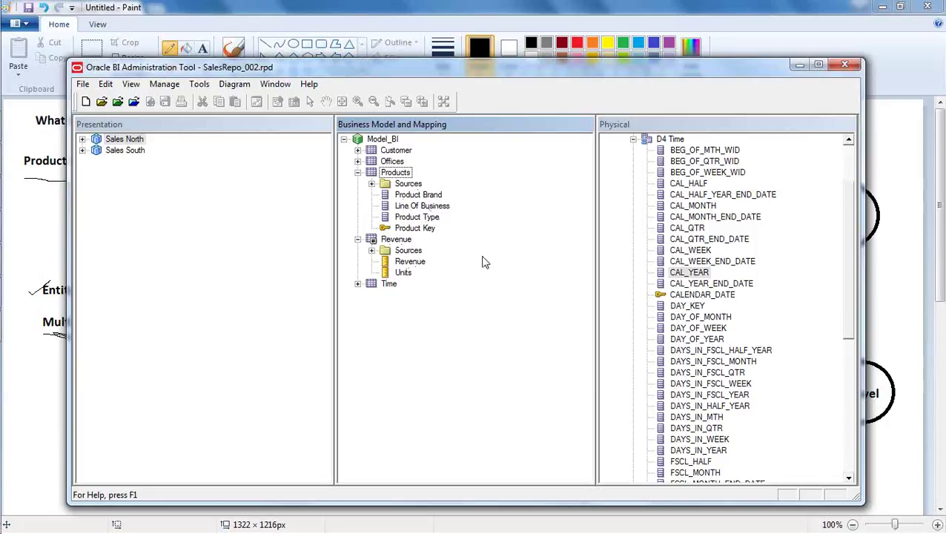
click(232, 258)
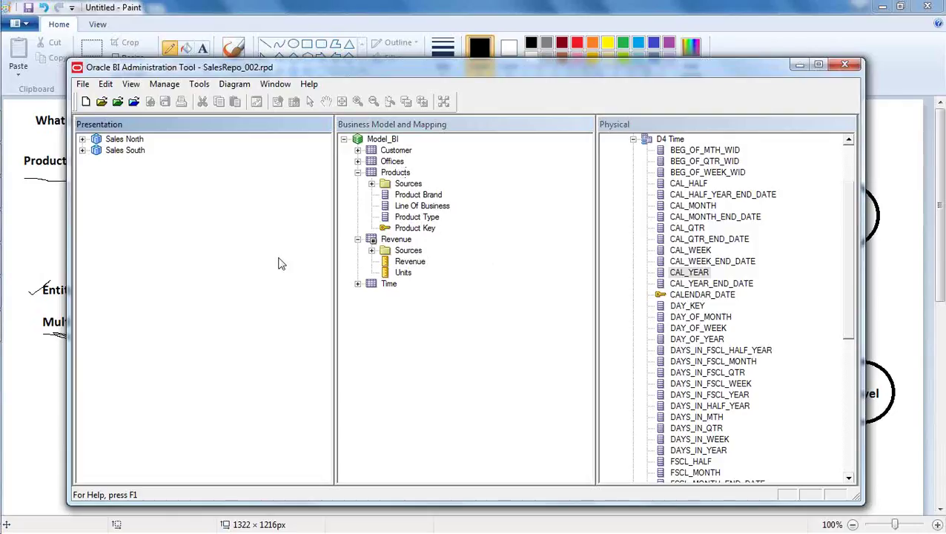
click(358, 239)
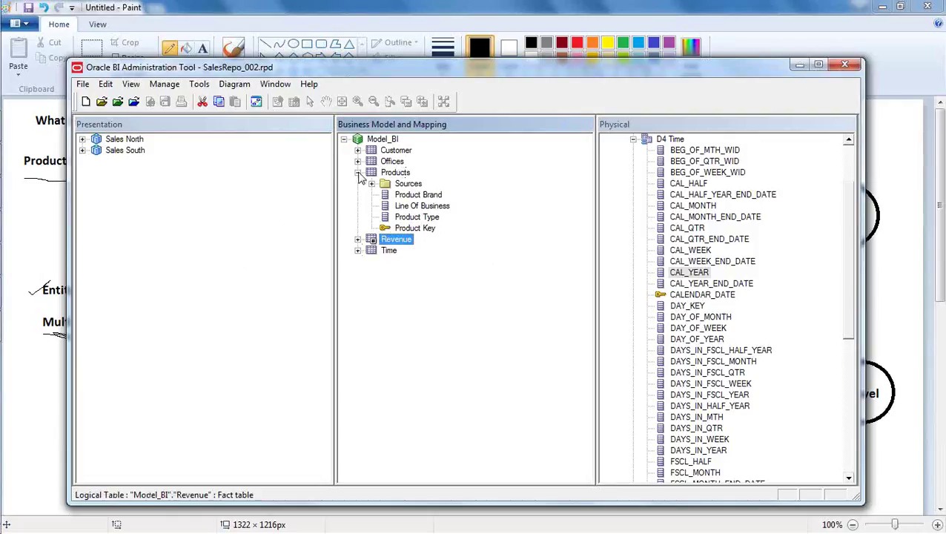
click(358, 172)
click(385, 237)
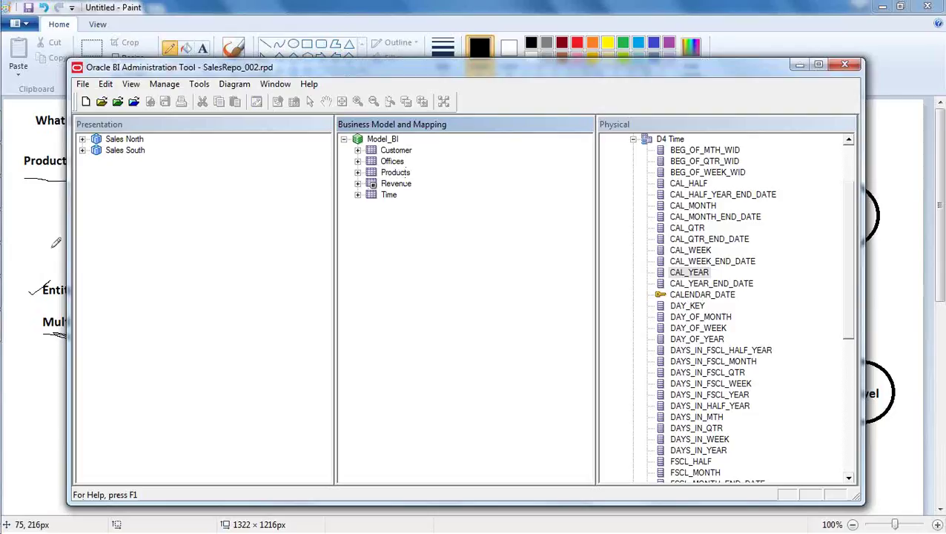
- Switch to Paint, write "OLAP" on a blank part of the canvas and sketch an arrow pointing right from it
click(10, 232)
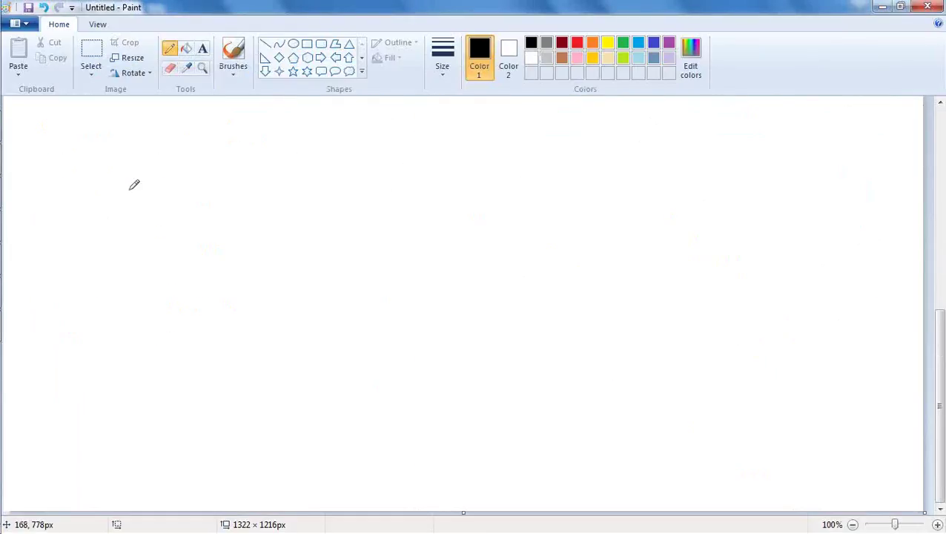
click(202, 48)
drag(71, 127, 104, 158)
text(OL)
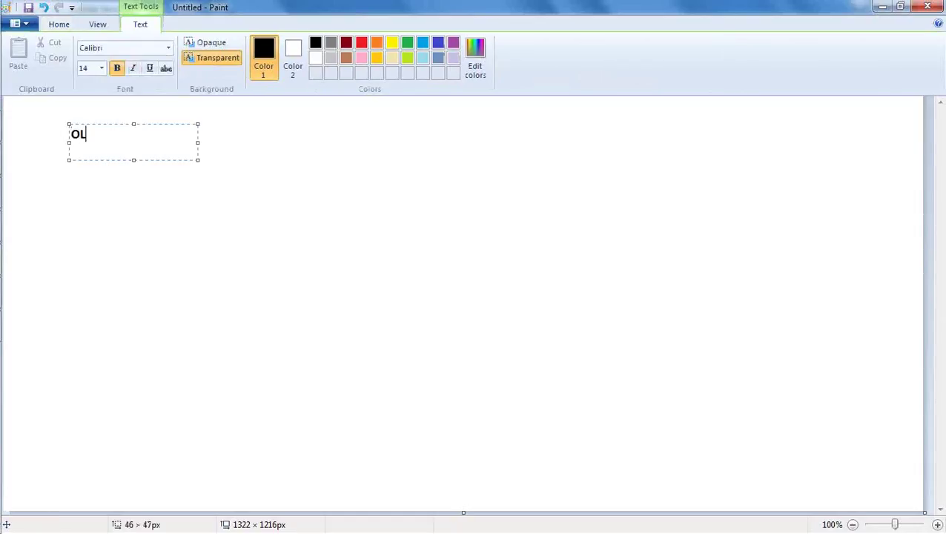
text(AP)
click(146, 213)
click(173, 49)
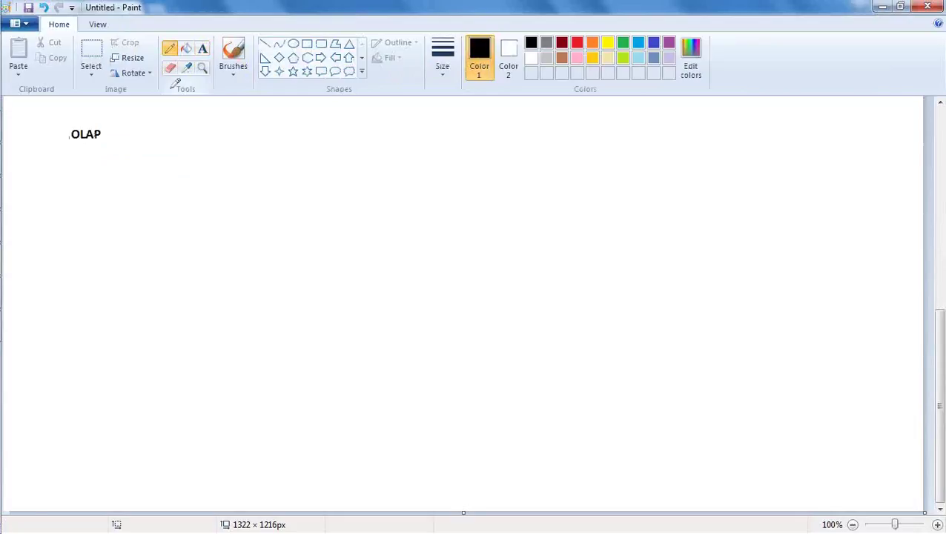
mouse_move(112, 135)
mouse_down()
mouse_move(171, 137)
mouse_move(160, 131)
mouse_move(158, 145)
mouse_up()
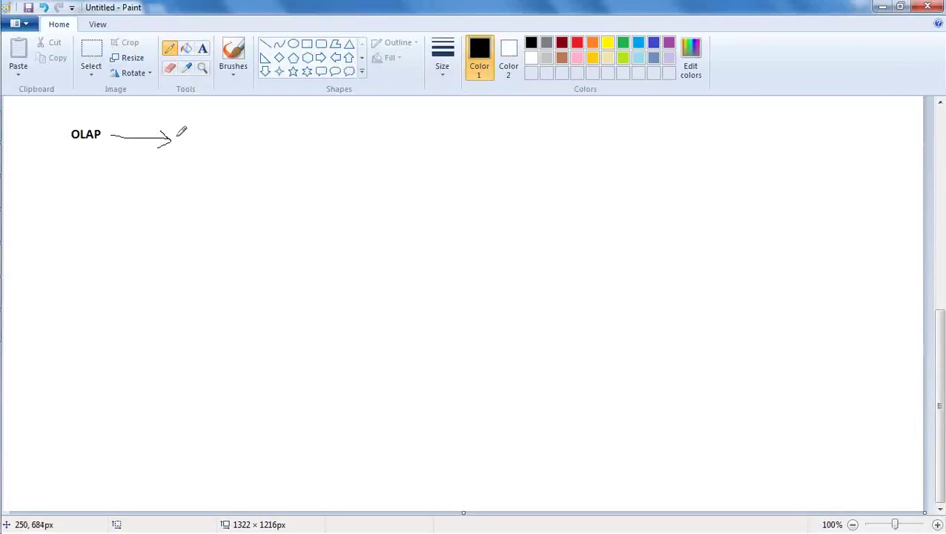
- Add the text "Oracle Annalytical Process" after the arrow, widening the text box so it fits on one line
click(203, 49)
drag(186, 126, 205, 148)
text(O)
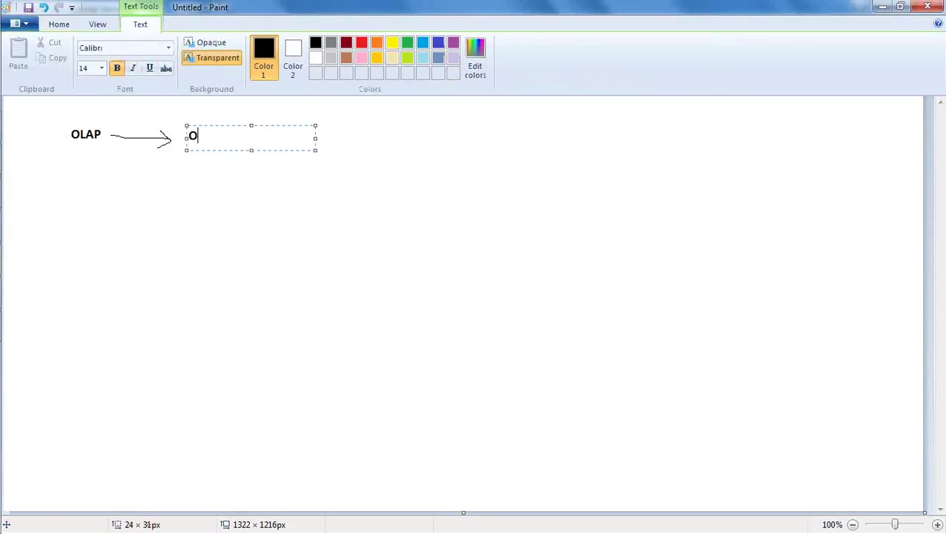
text(racle Annal)
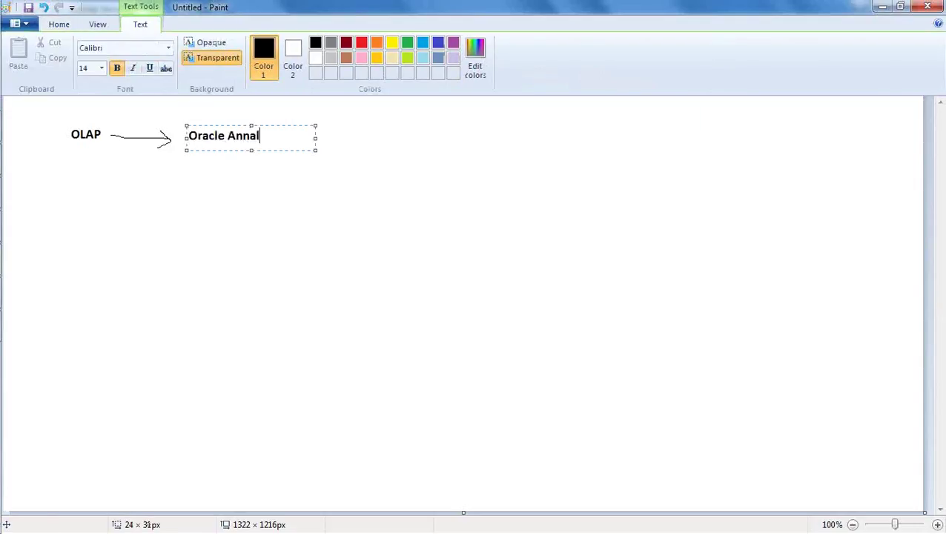
text(ytical process)
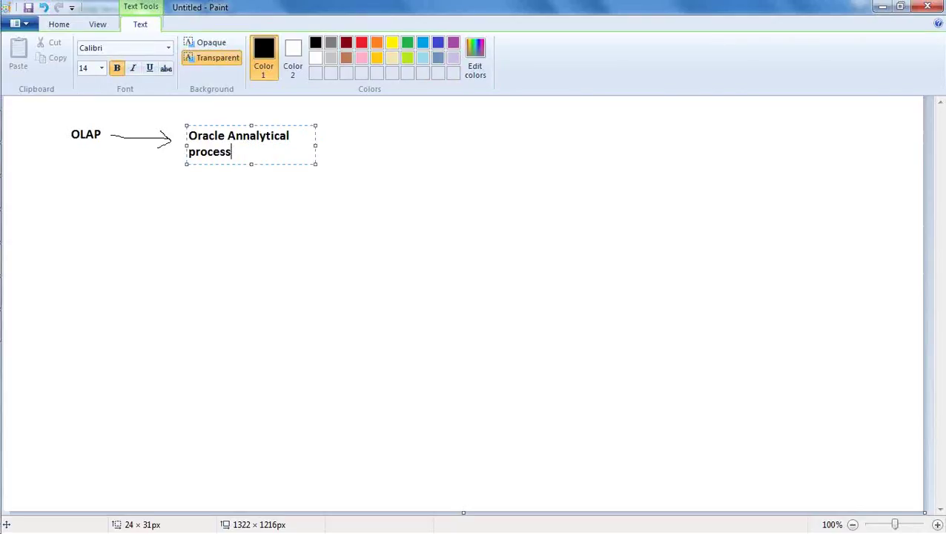
drag(315, 144, 363, 144)
click(301, 134)
key(BackSpace)
text(P)
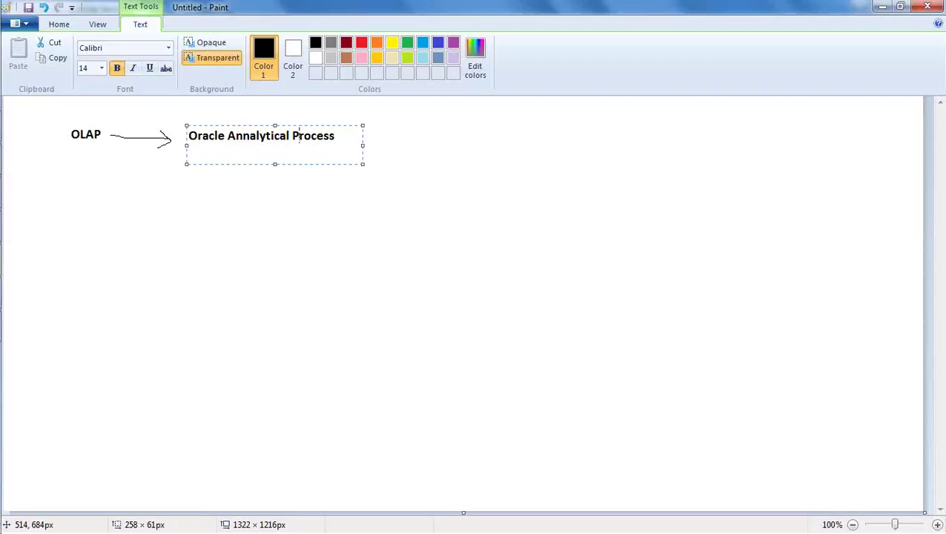
- Sketch a bent freehand connector line leading down and to the right from beneath the "Oracle Annalytical Process" text
click(214, 192)
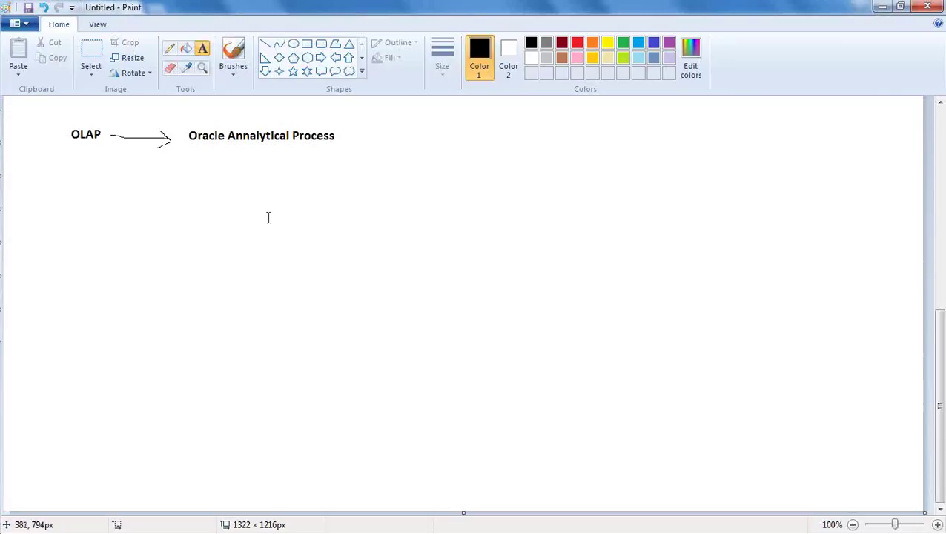
click(169, 48)
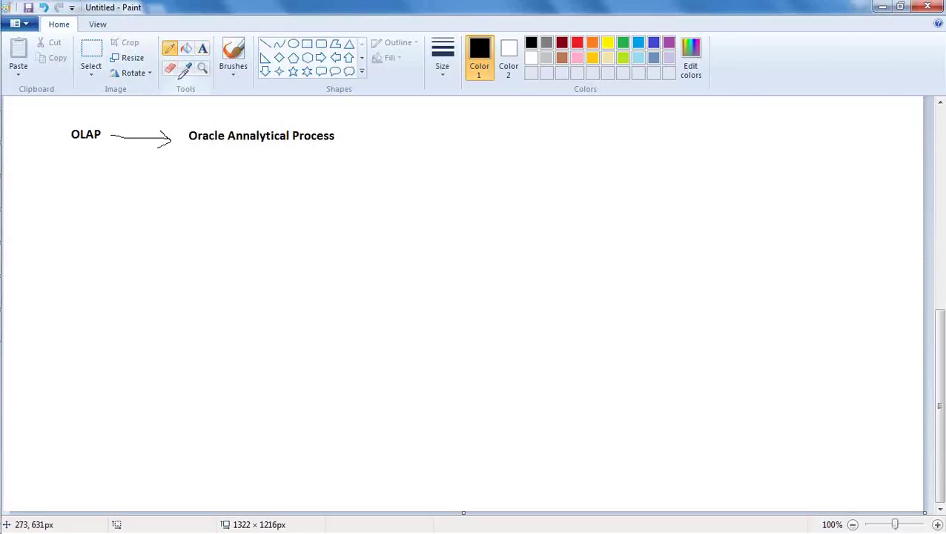
mouse_move(220, 155)
mouse_down()
mouse_move(223, 172)
mouse_move(265, 185)
mouse_up()
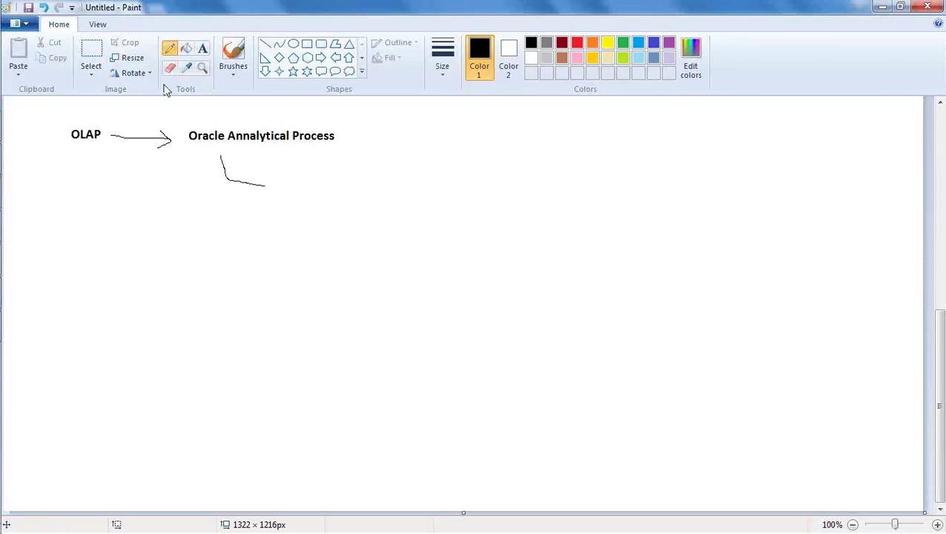
- Add the text "Multi Dimensional Model" at the end of the connector line, widening the text box so it fits on one line
click(202, 48)
drag(279, 175, 293, 191)
text(Multi Dimensional Model)
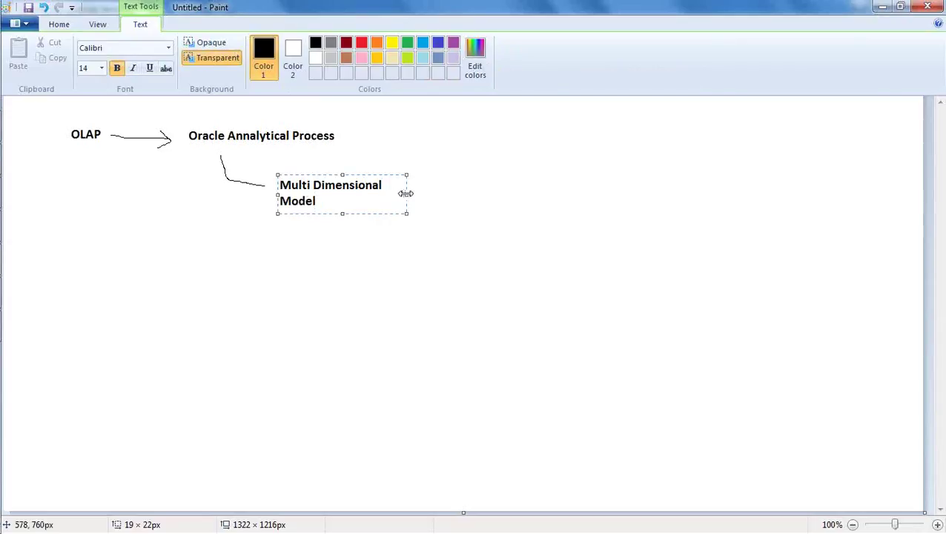
drag(406, 194, 450, 199)
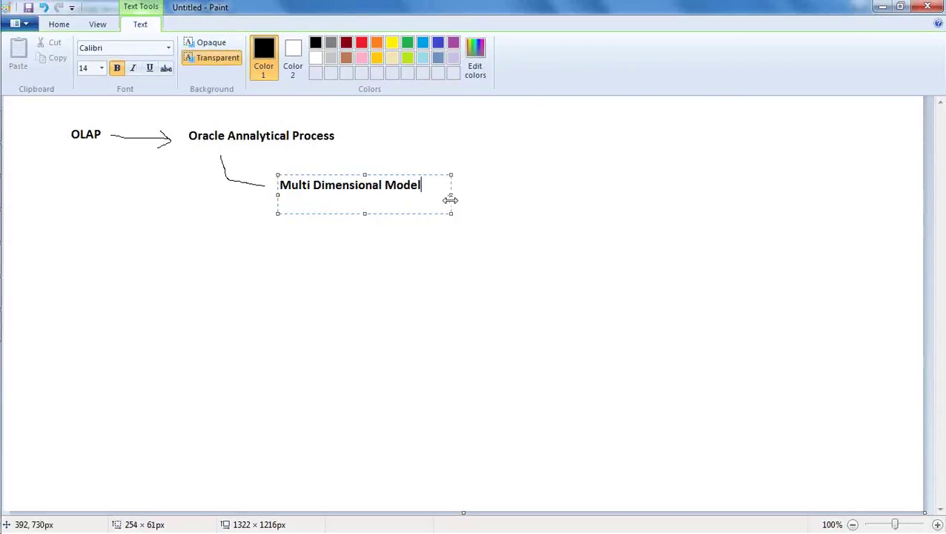
click(515, 182)
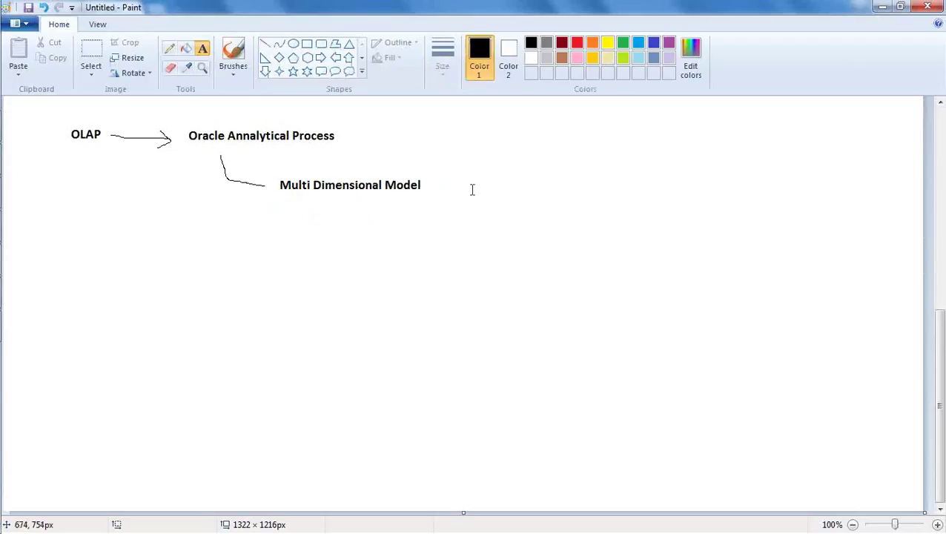
- Review the multi-dimensional model diagram above the notes, and switch to the Oracle BI Administration Tool to collapse the physical D4 Time table
scroll(471, 190, up, 10)
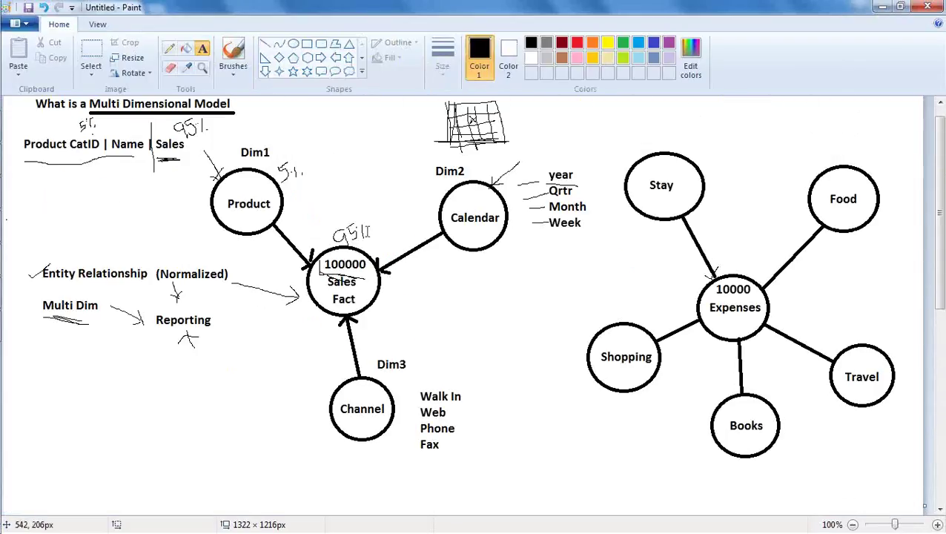
scroll(382, 244, down, 5)
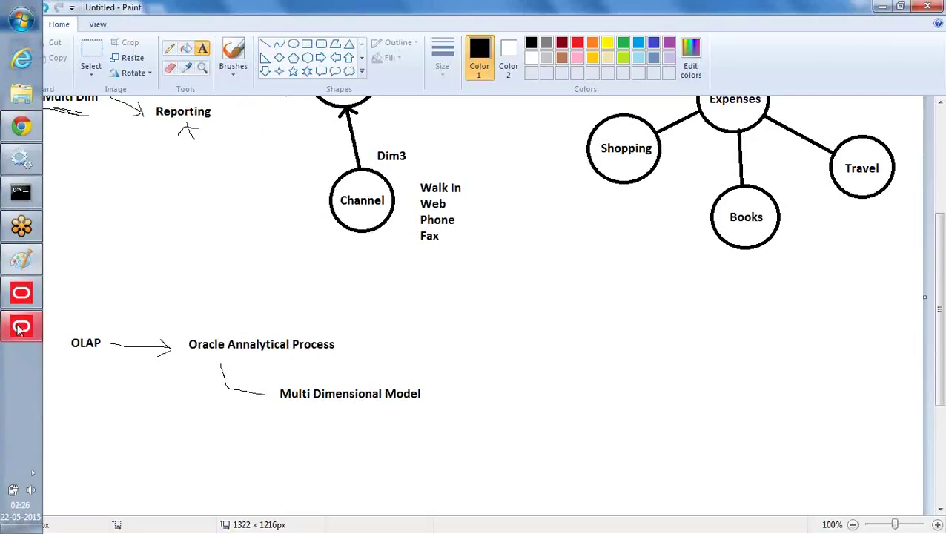
click(21, 325)
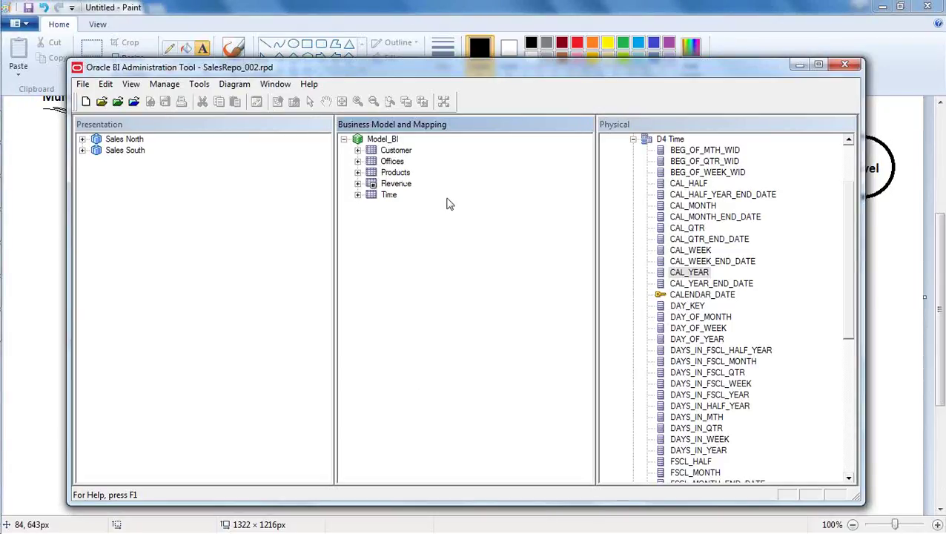
click(632, 139)
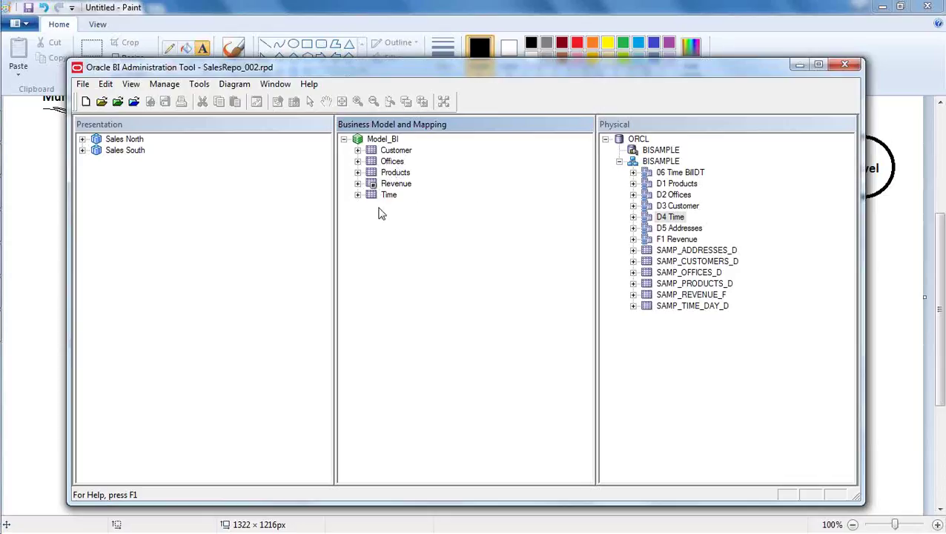
- Look through the Customer, Offices and Products logical tables of Model_BI, collapsing each one again
click(358, 150)
click(358, 150)
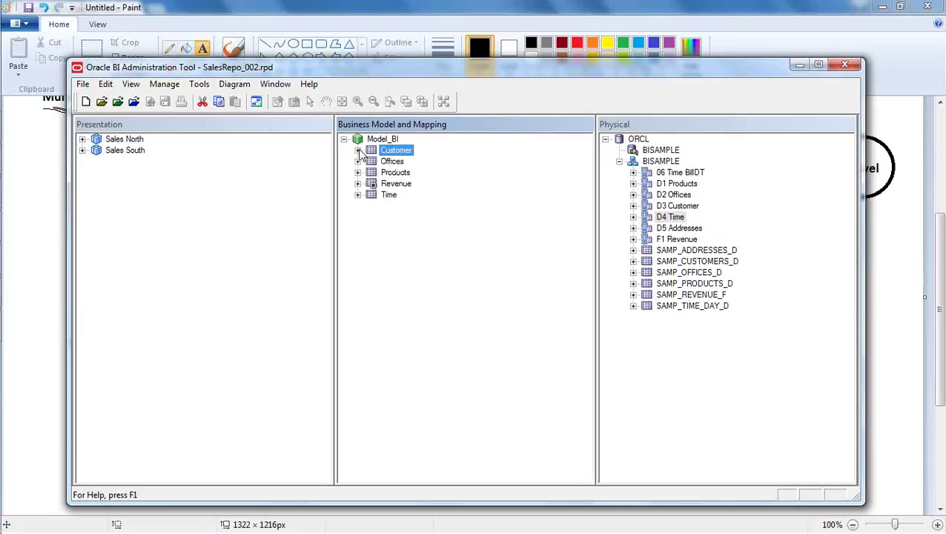
click(357, 162)
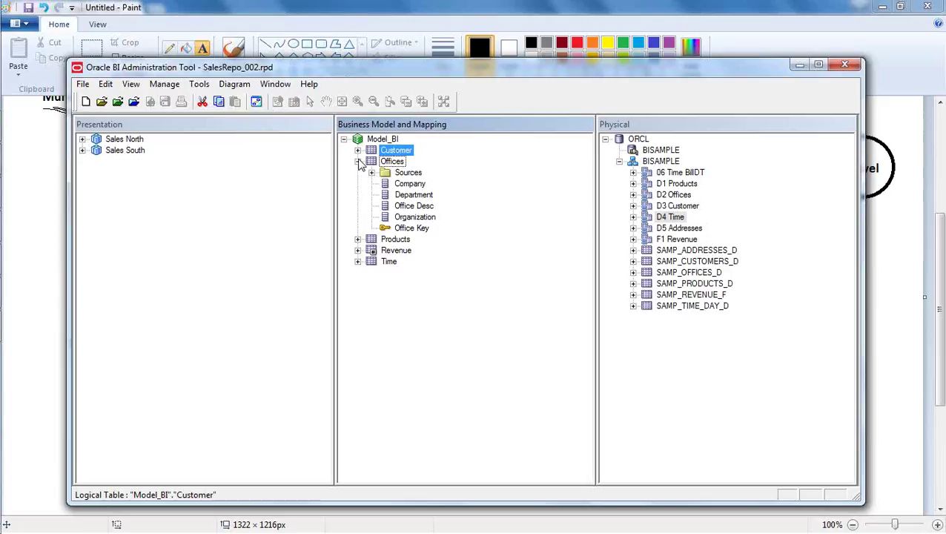
click(358, 162)
click(358, 172)
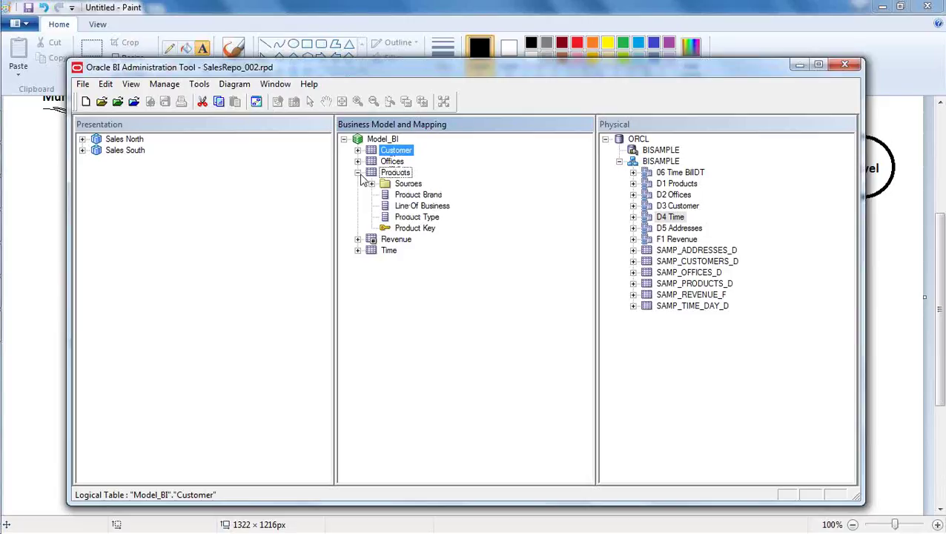
click(358, 172)
click(395, 240)
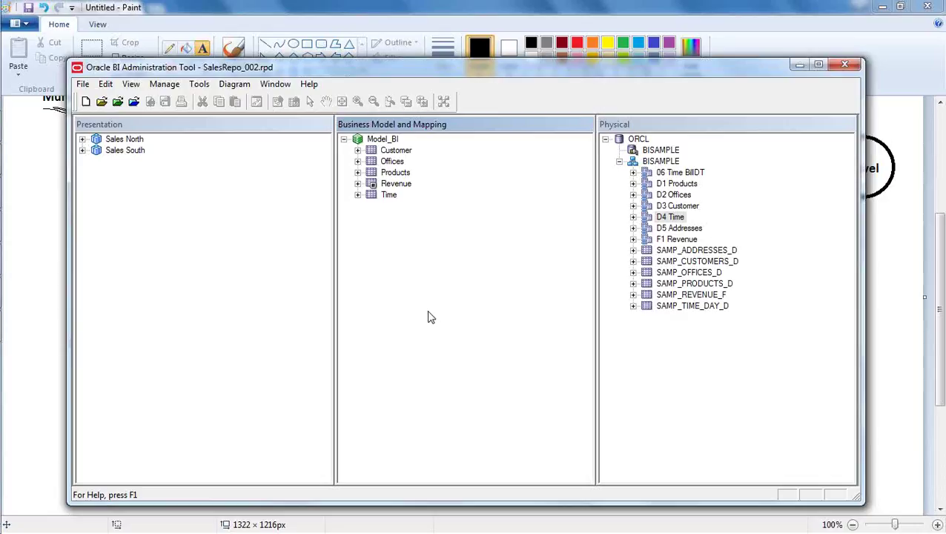
click(924, 474)
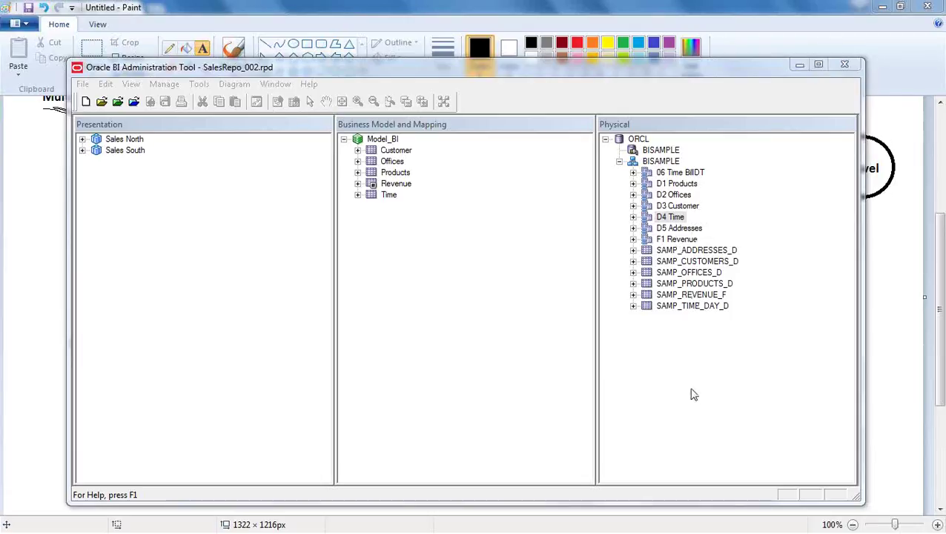
click(681, 216)
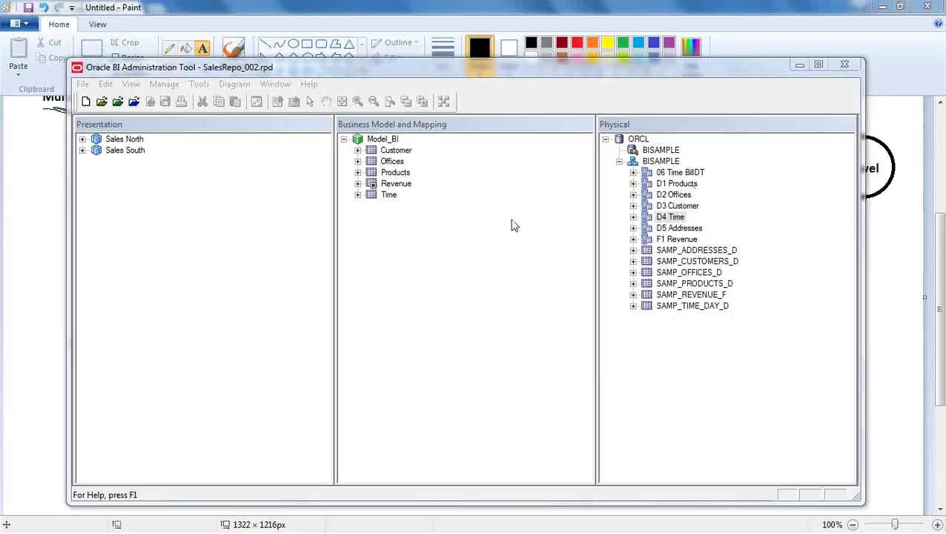
- Highlight the Products and Revenue logical tables in turn to compare the dimension with the fact table, and clear the selection
click(407, 175)
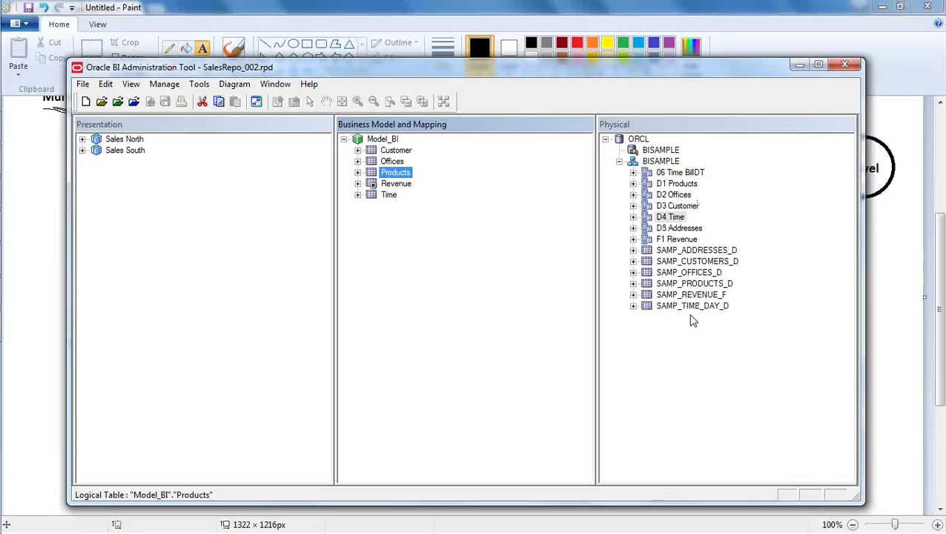
click(408, 237)
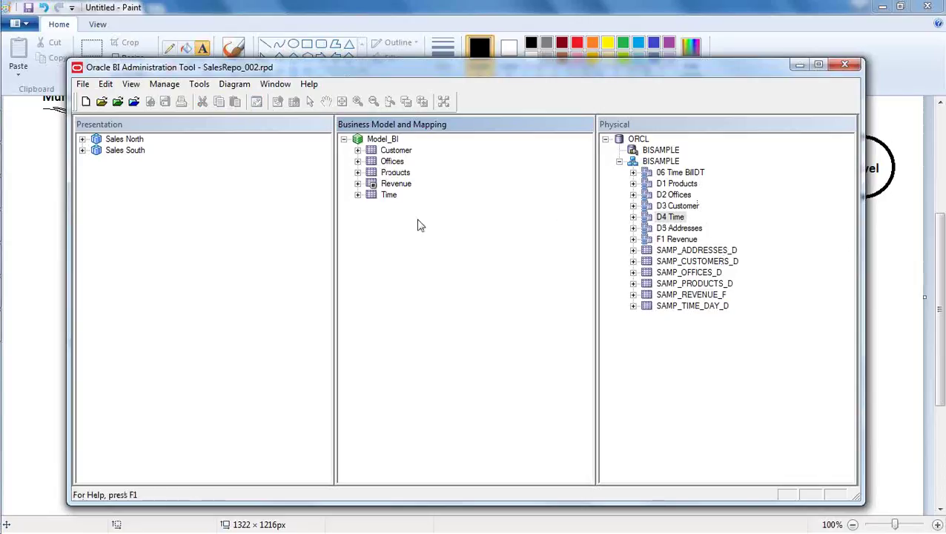
click(394, 174)
click(398, 186)
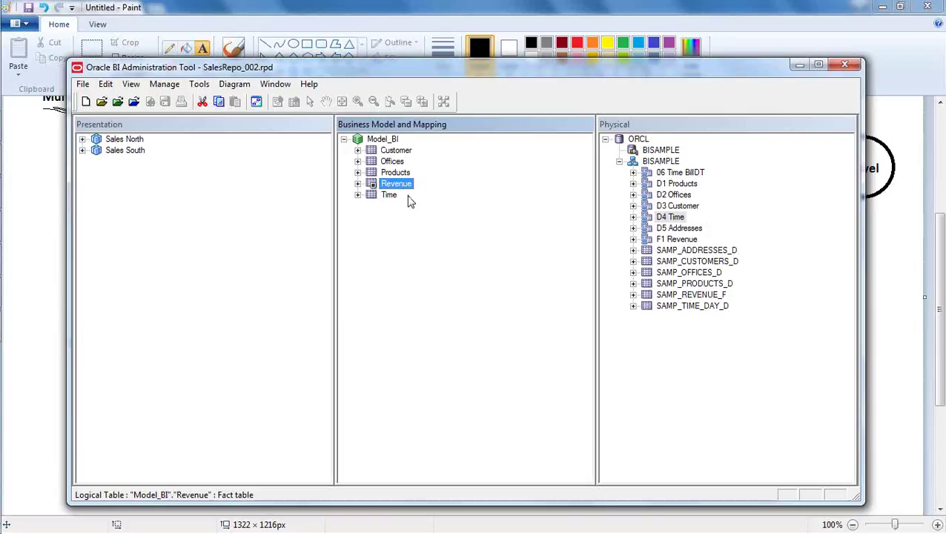
click(478, 232)
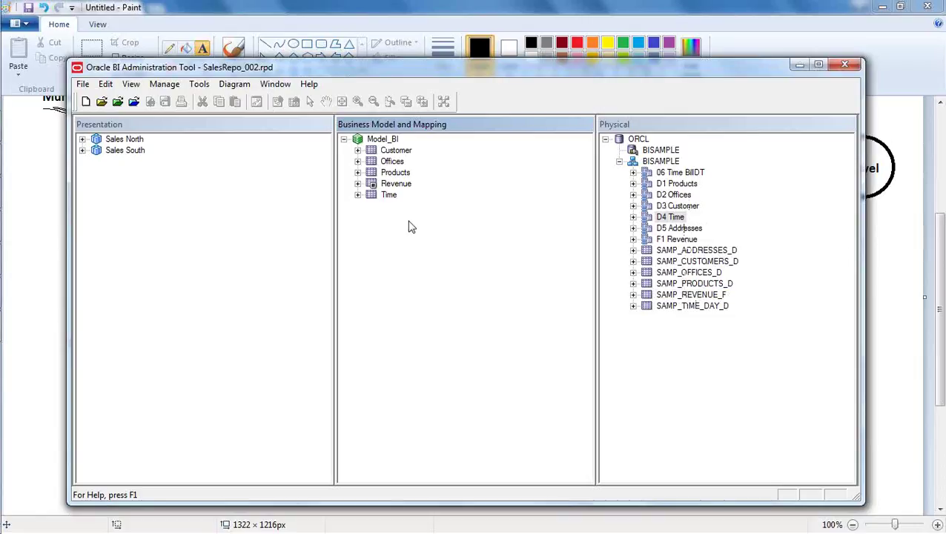
click(402, 173)
click(397, 189)
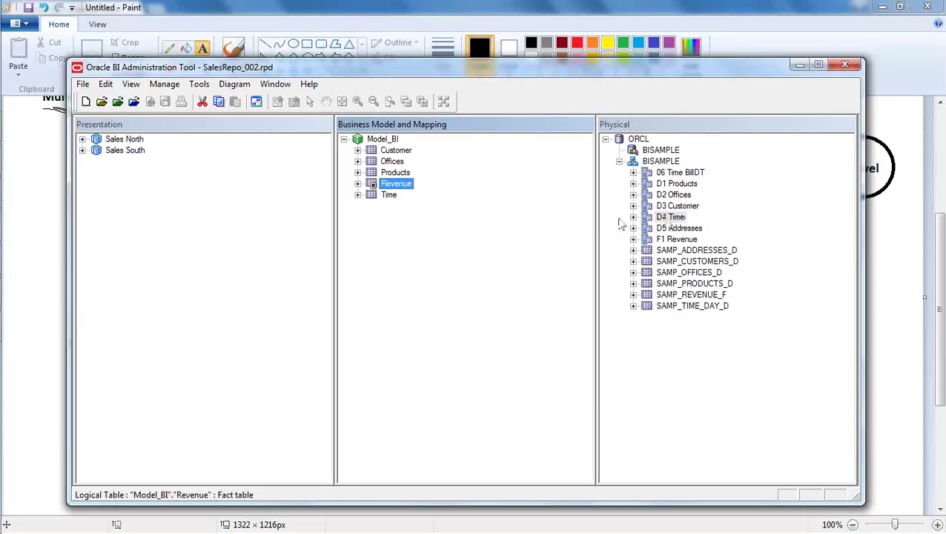
click(406, 176)
key(Up)
key(Down)
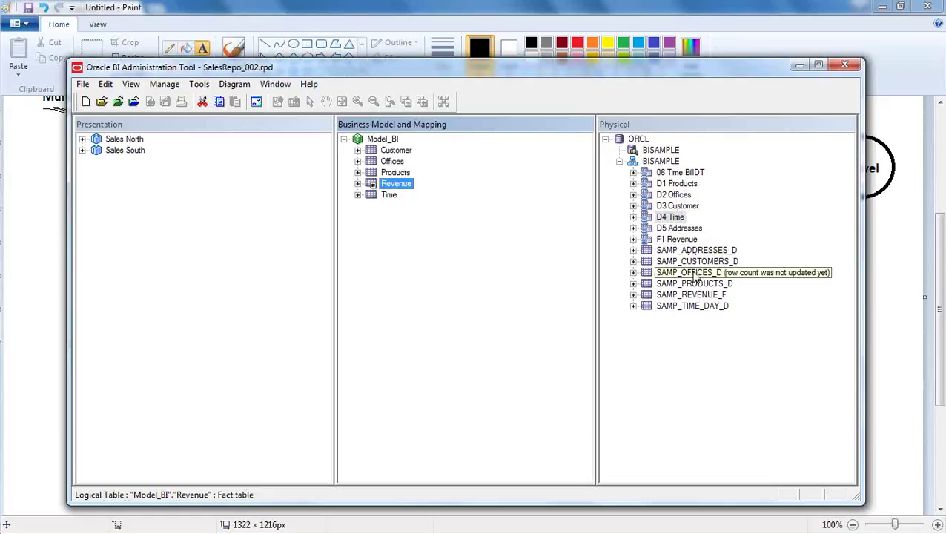
click(411, 278)
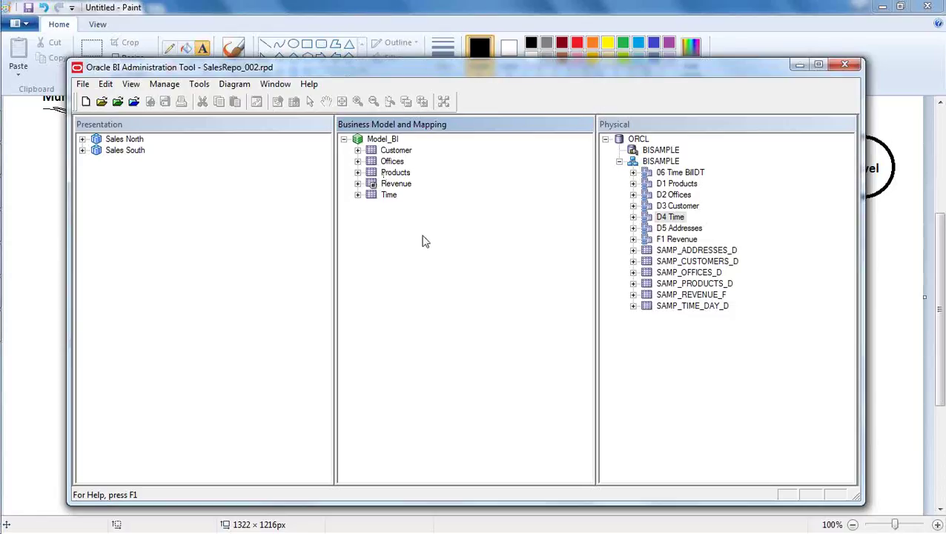
click(681, 383)
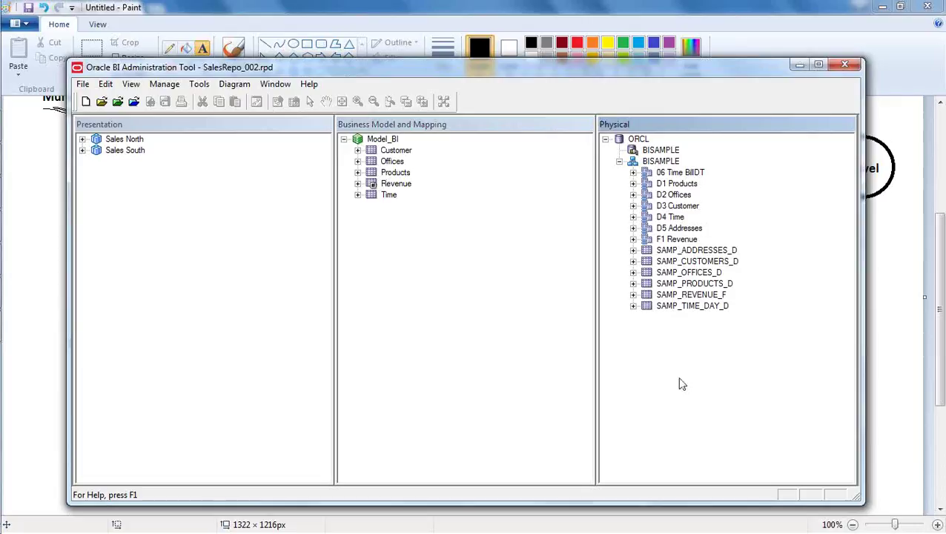